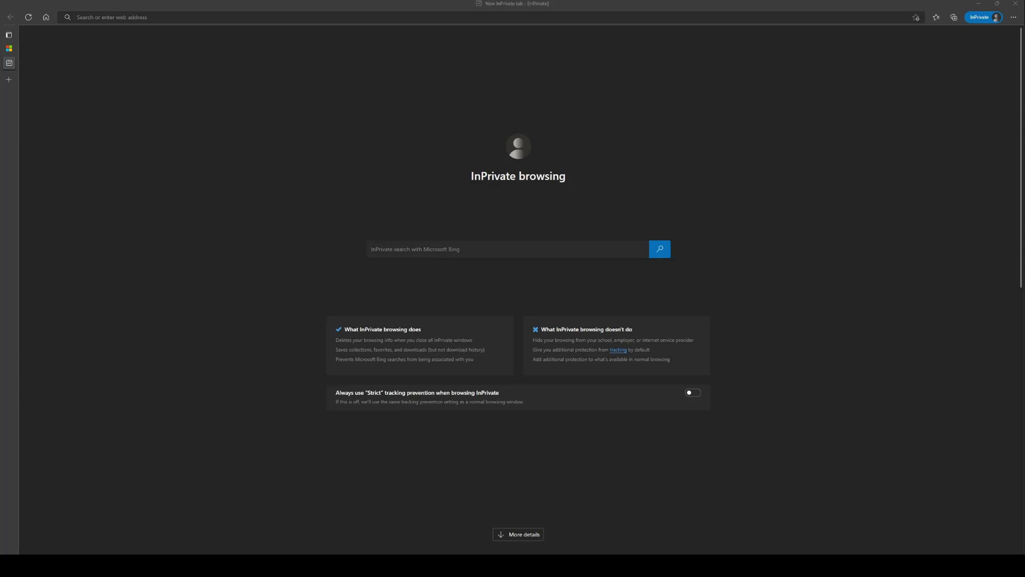
Load the Azure portal and sign in with the test user's e-mail and password.
{"action": "type", "text": "https://portal.azure.com"}
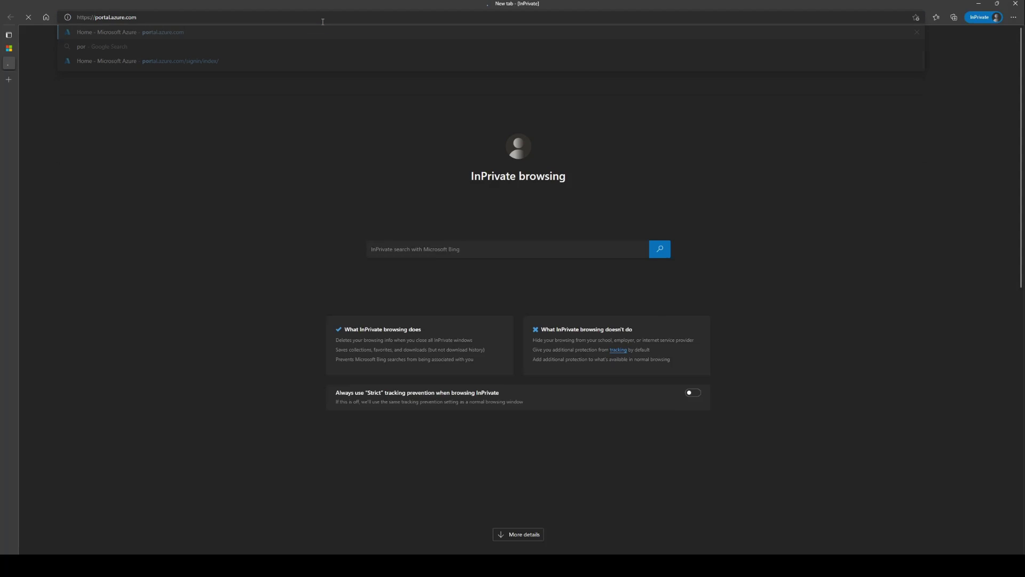
{"action": "key", "text": "Return"}
{"action": "left_click", "coordinate": [488, 268]}
{"action": "key", "text": "ctrl+v"}
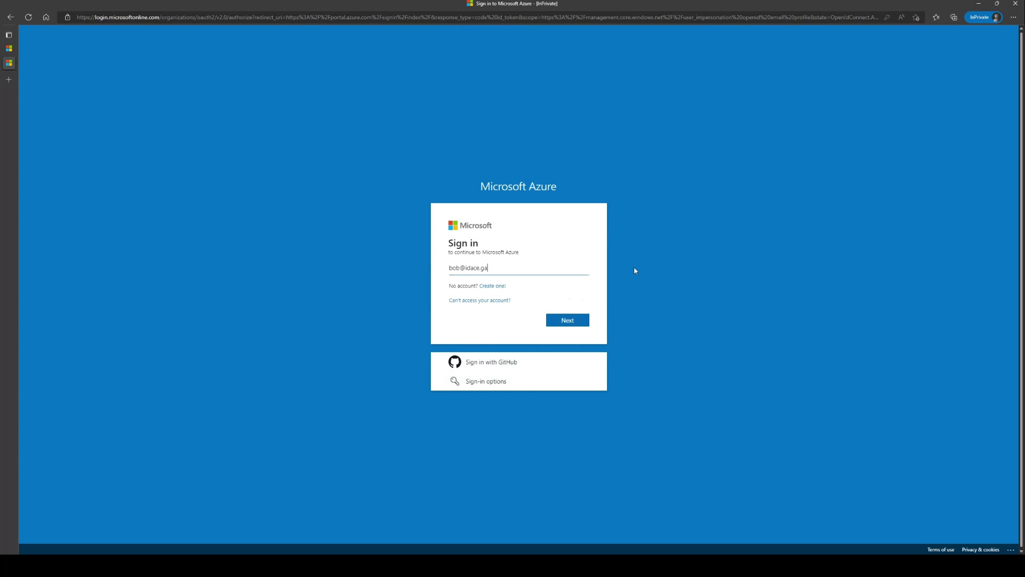
{"action": "left_click", "coordinate": [584, 324]}
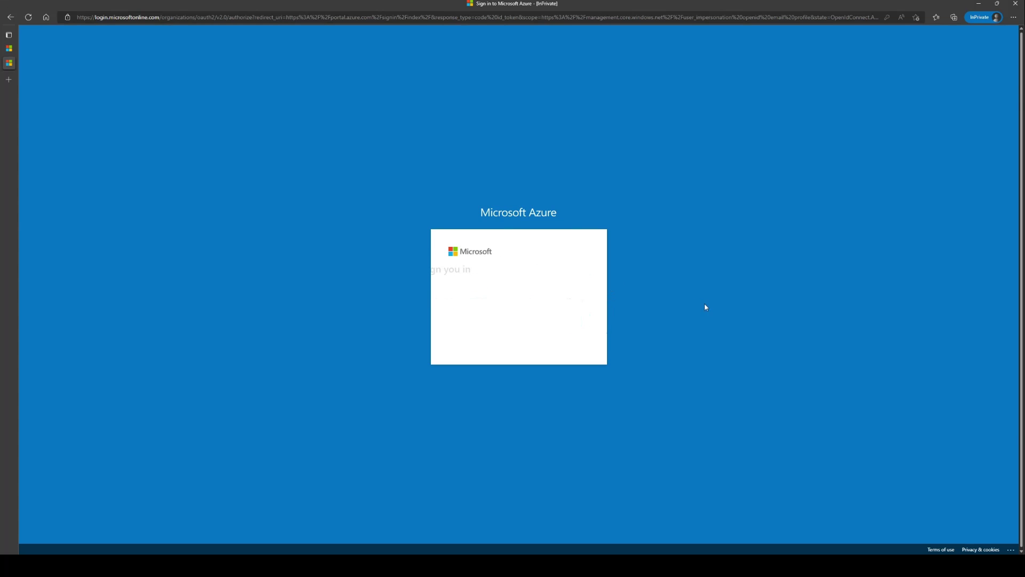
{"action": "type", "text": "•••••••••"}
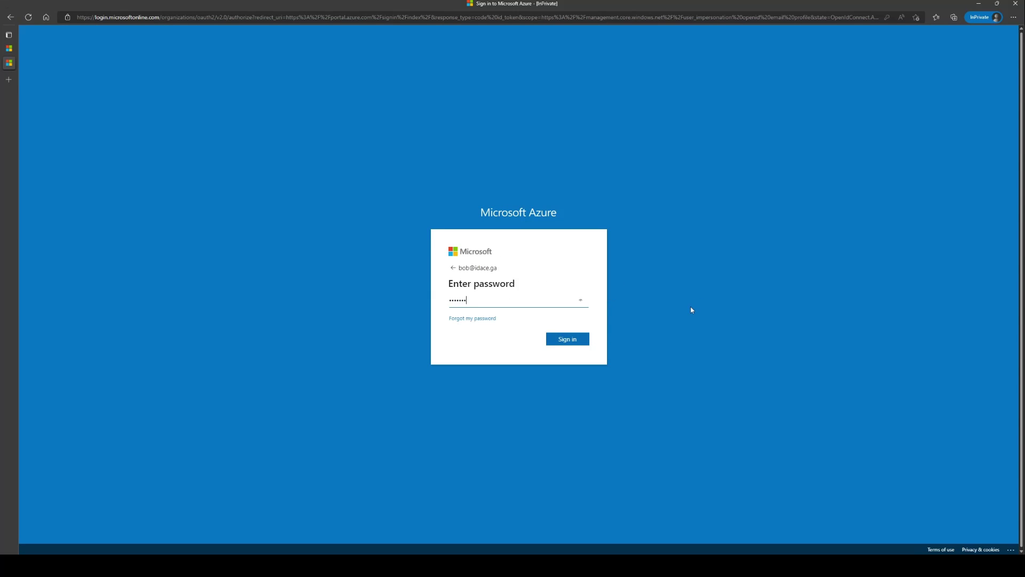
{"action": "key", "text": "Return"}
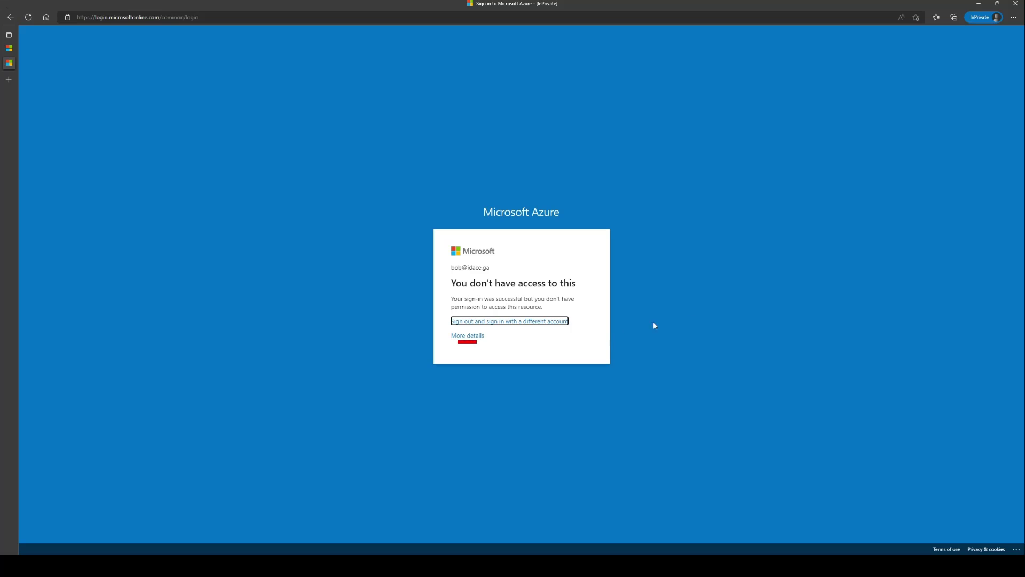
Show the blocked sign-in's troubleshooting details and enable flagging of the error for admin review.
{"action": "left_click", "coordinate": [468, 335]}
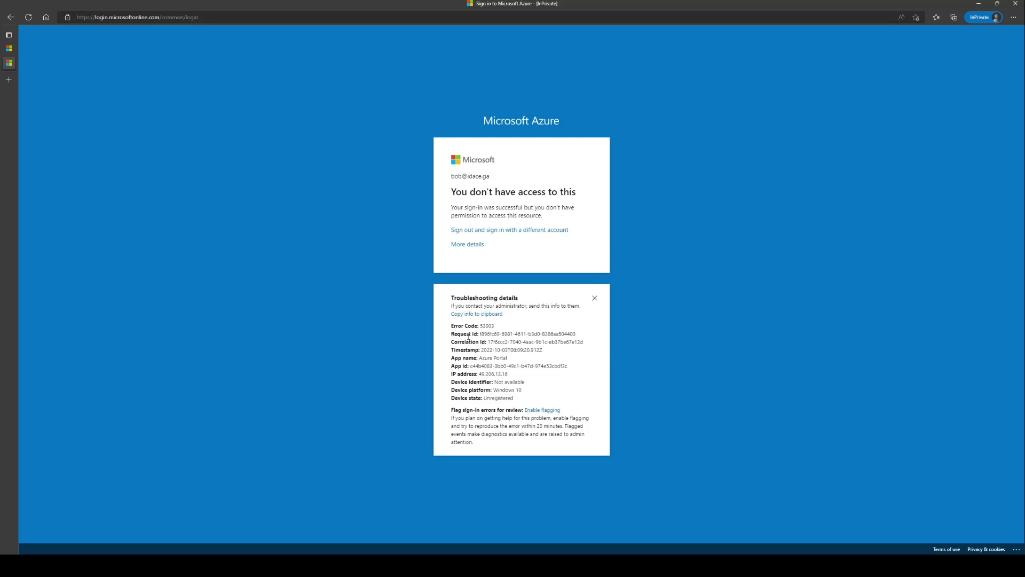
{"action": "left_click", "coordinate": [595, 298]}
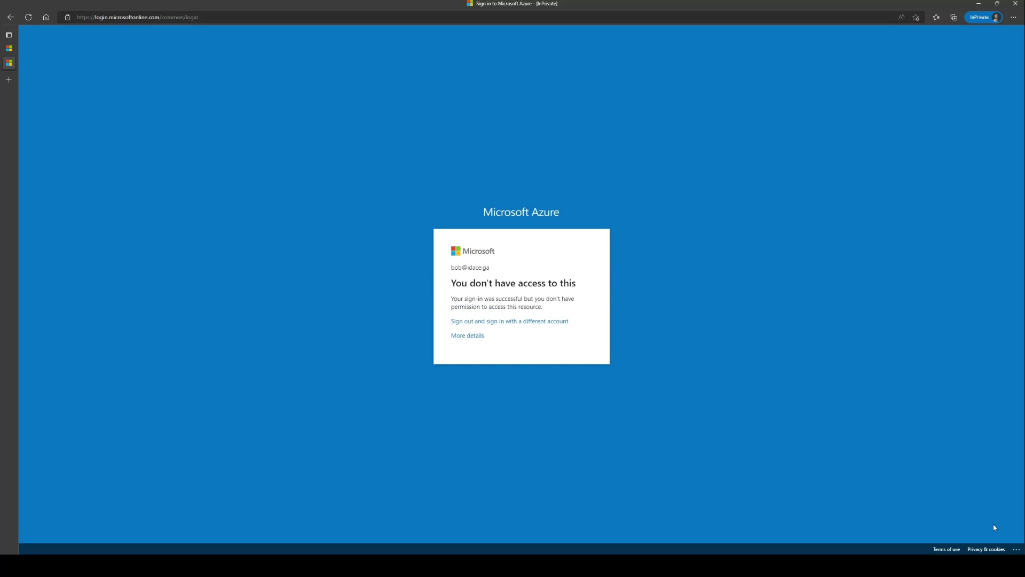
{"action": "left_click", "coordinate": [1017, 551]}
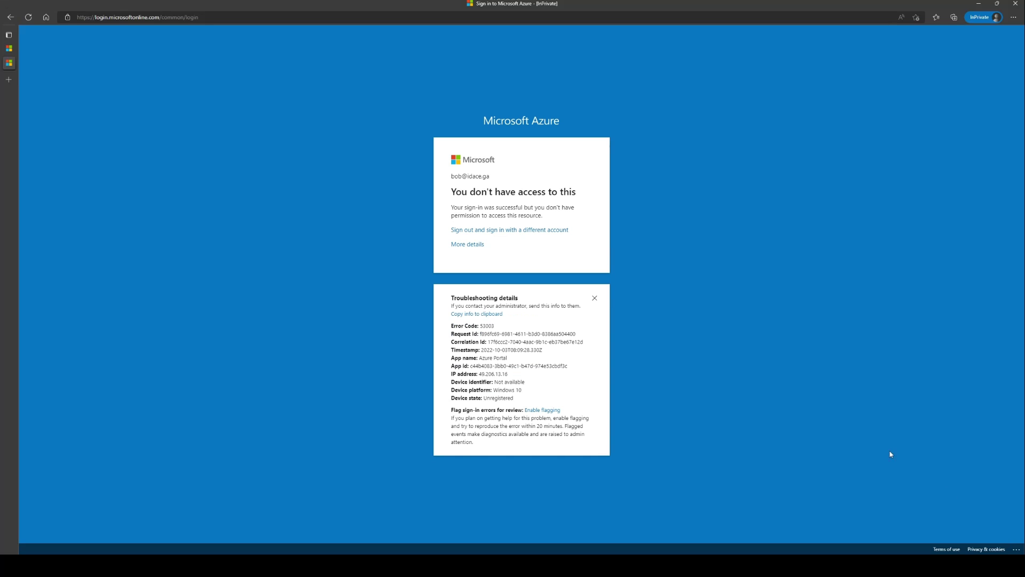
{"action": "left_click", "coordinate": [594, 299]}
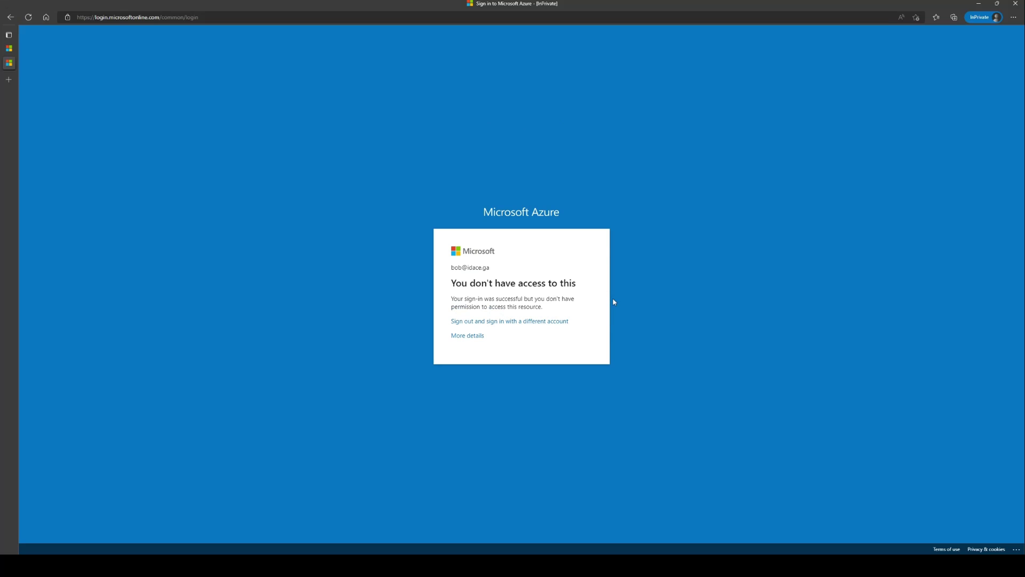
{"action": "left_click", "coordinate": [466, 337]}
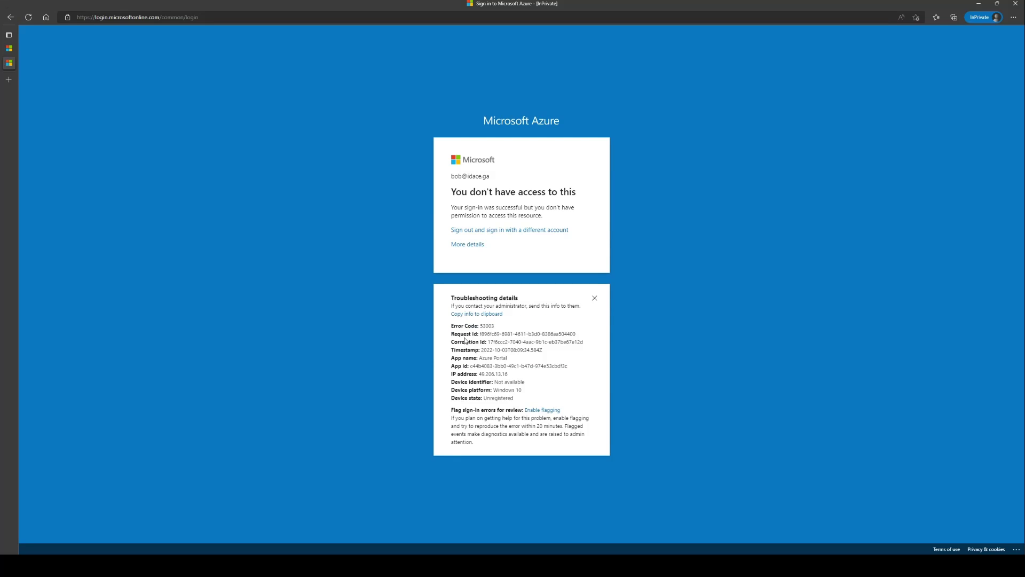
{"action": "left_click", "coordinate": [541, 410]}
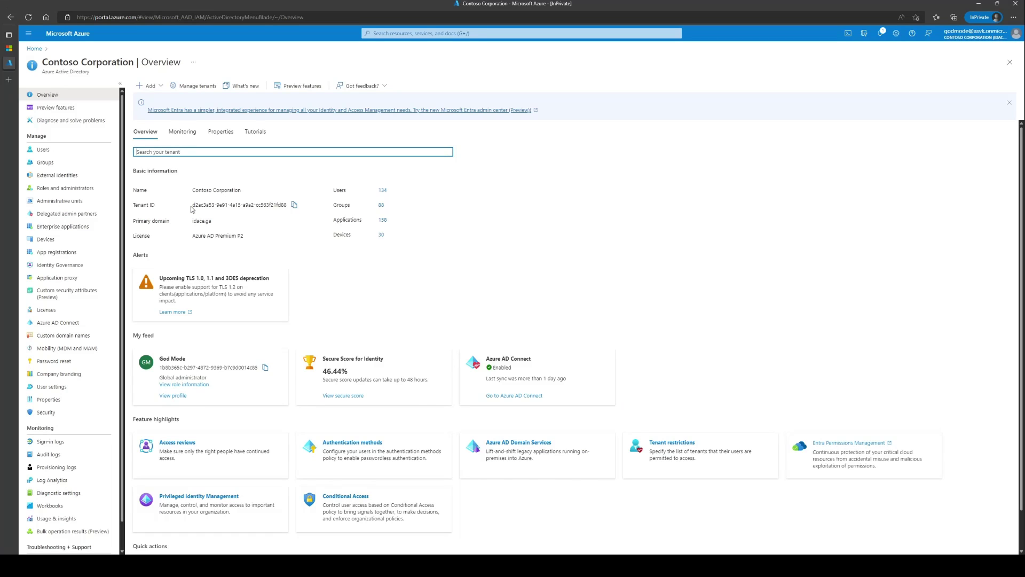
Run the Sign-in Diagnostic troubleshooter from Azure AD's Diagnose and solve problems page.
{"action": "left_click", "coordinate": [74, 127]}
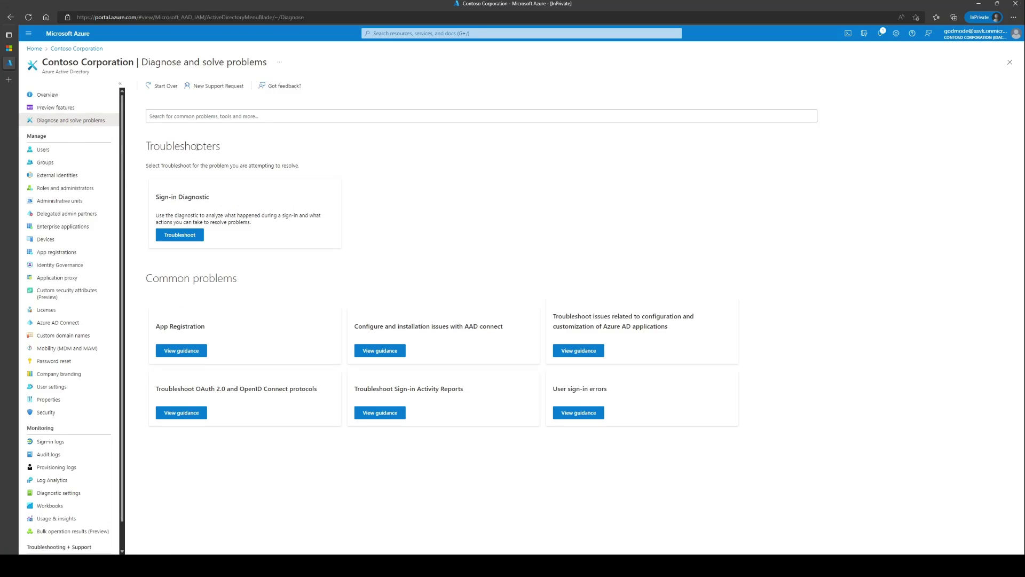
{"action": "left_click", "coordinate": [188, 240]}
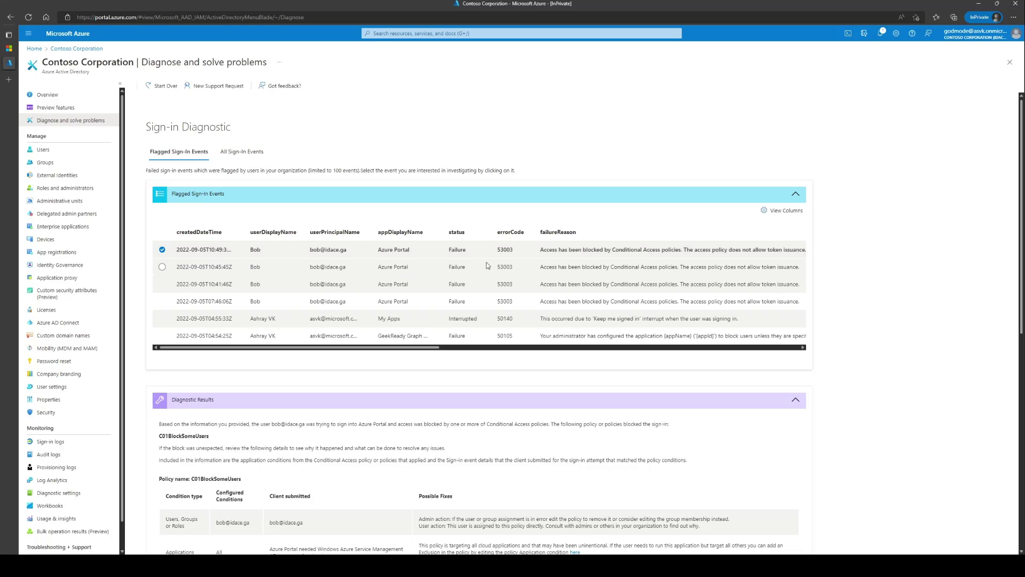
Search all sign-in events for the user and diagnose the 2022-10-03T08:08 failed sign-in.
{"action": "left_click", "coordinate": [242, 153]}
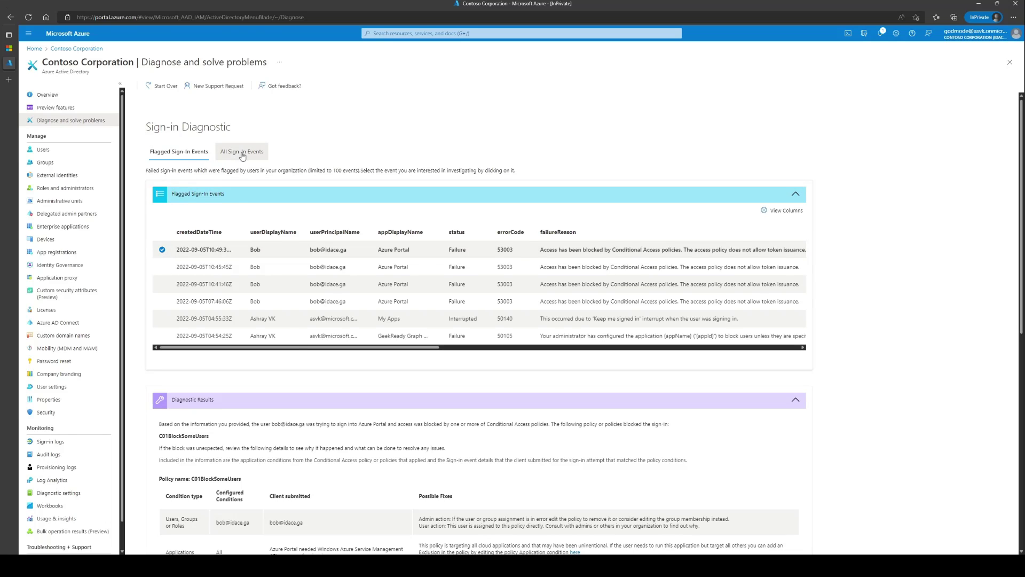
{"action": "left_click", "coordinate": [202, 212]}
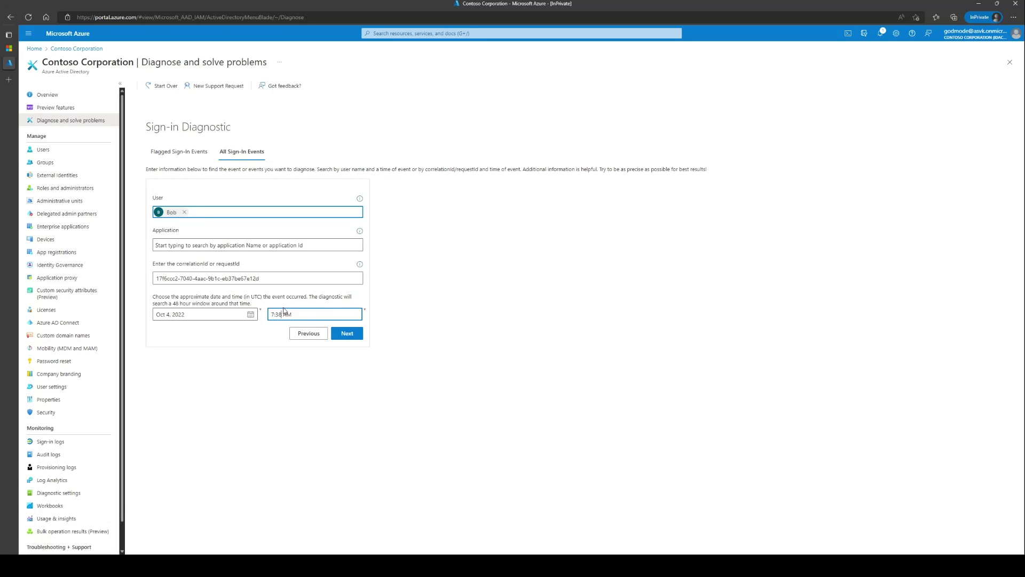
{"action": "left_click", "coordinate": [342, 334]}
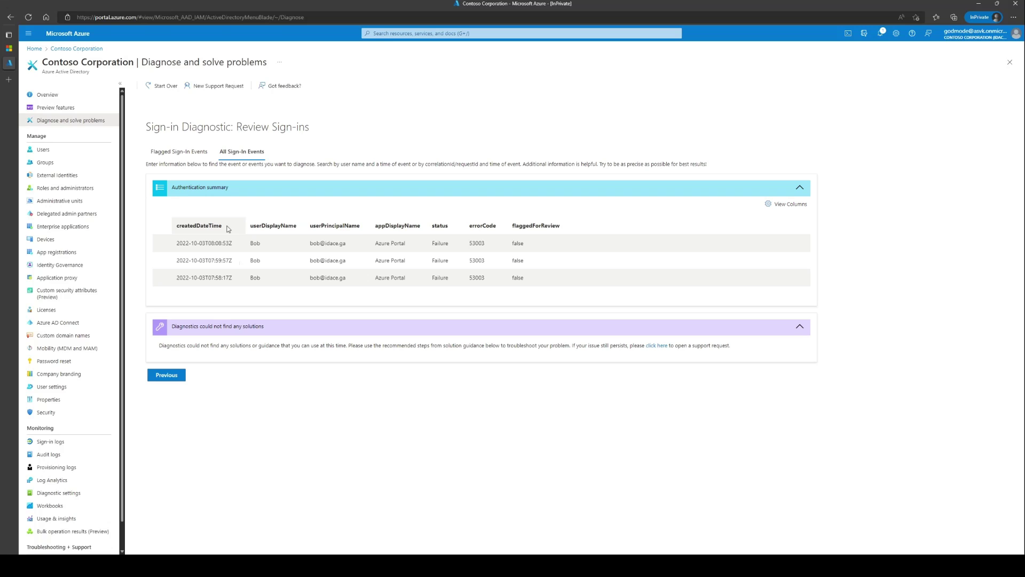
{"action": "left_click", "coordinate": [163, 243]}
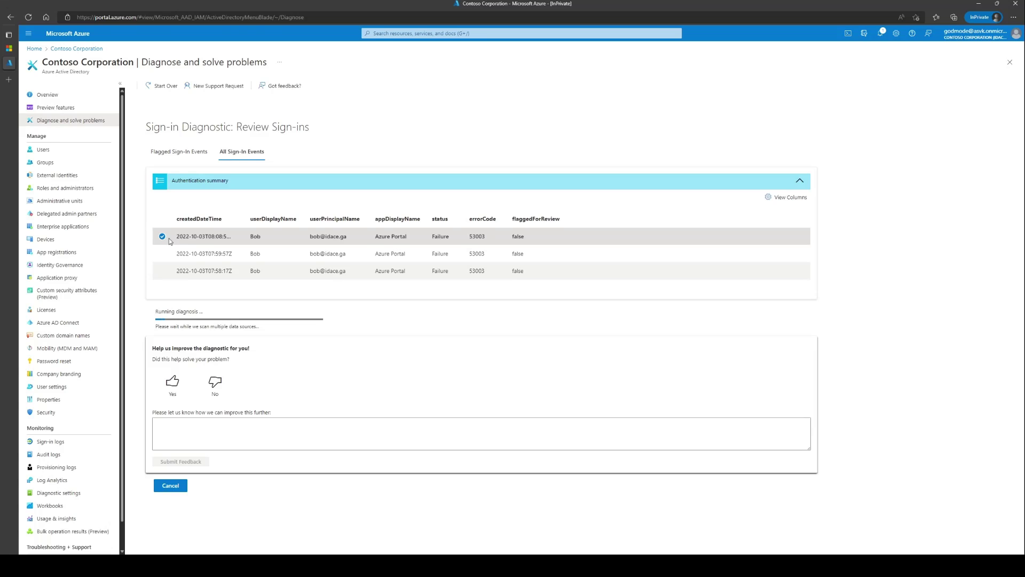
{"action": "scroll", "coordinate": [276, 316], "scroll_direction": "down", "scroll_amount": 3}
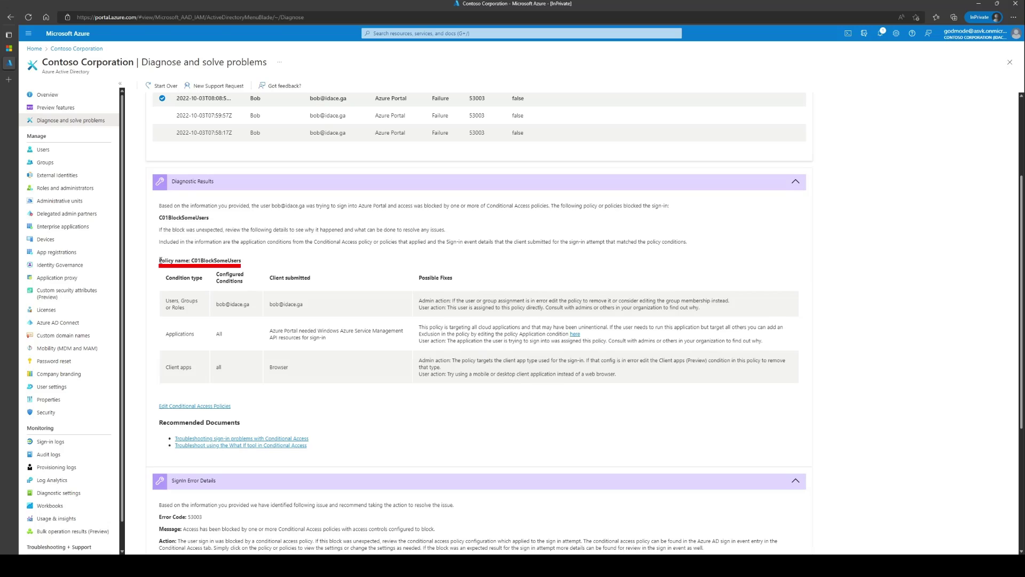
{"action": "left_click_drag", "start_coordinate": [160, 261], "coordinate": [247, 264]}
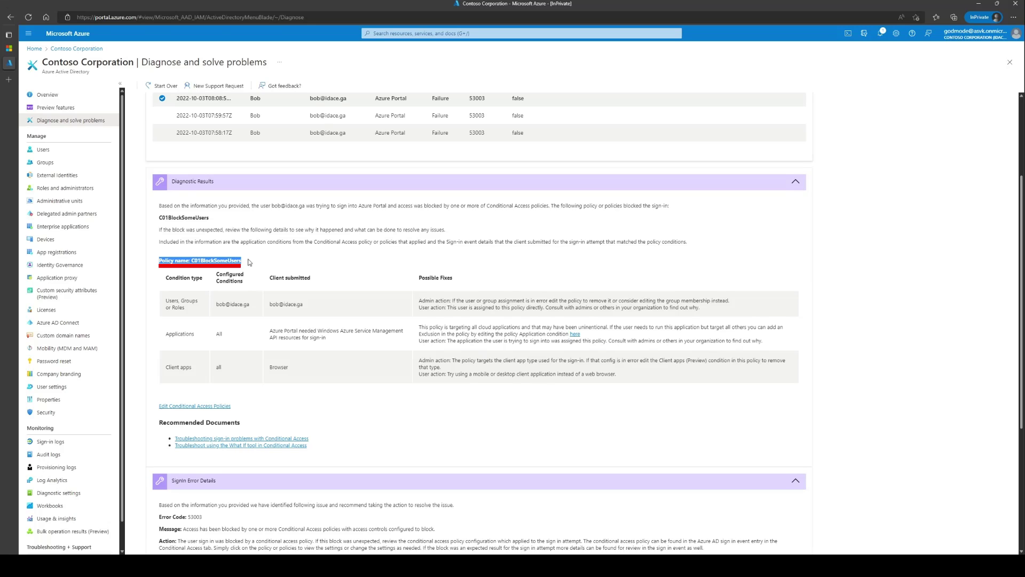
{"action": "left_click", "coordinate": [249, 262]}
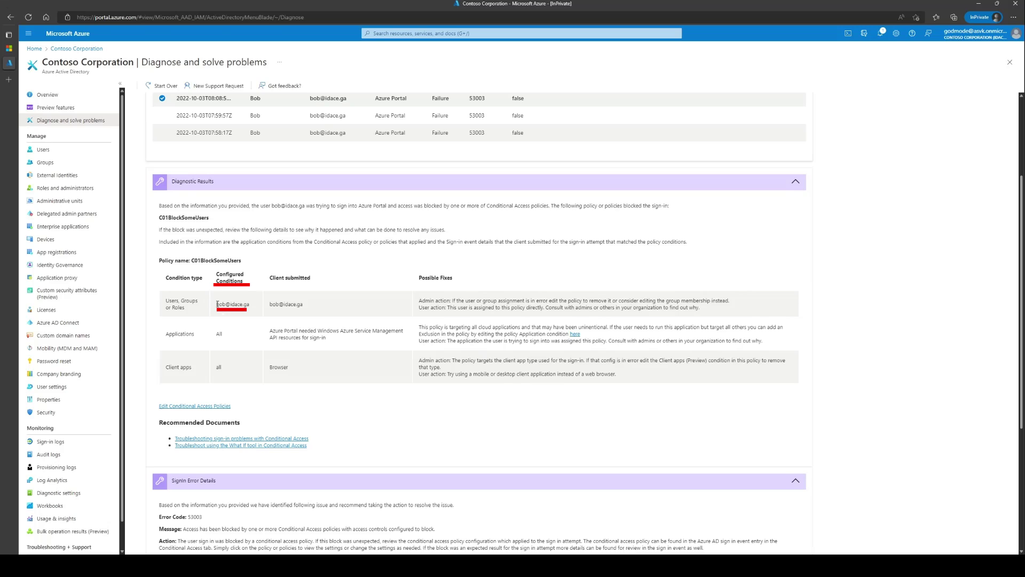
{"action": "mouse_move", "coordinate": [215, 304]}
{"action": "left_mouse_down"}
{"action": "mouse_move", "coordinate": [251, 308]}
{"action": "mouse_move", "coordinate": [283, 279]}
{"action": "mouse_move", "coordinate": [314, 279]}
{"action": "left_mouse_up"}
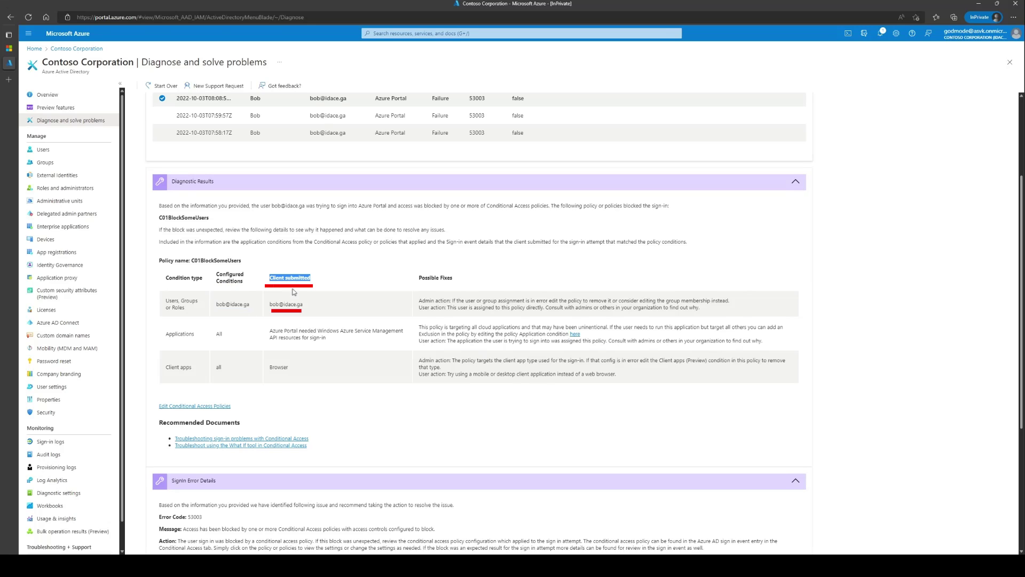
{"action": "left_click_drag", "start_coordinate": [269, 304], "coordinate": [299, 315]}
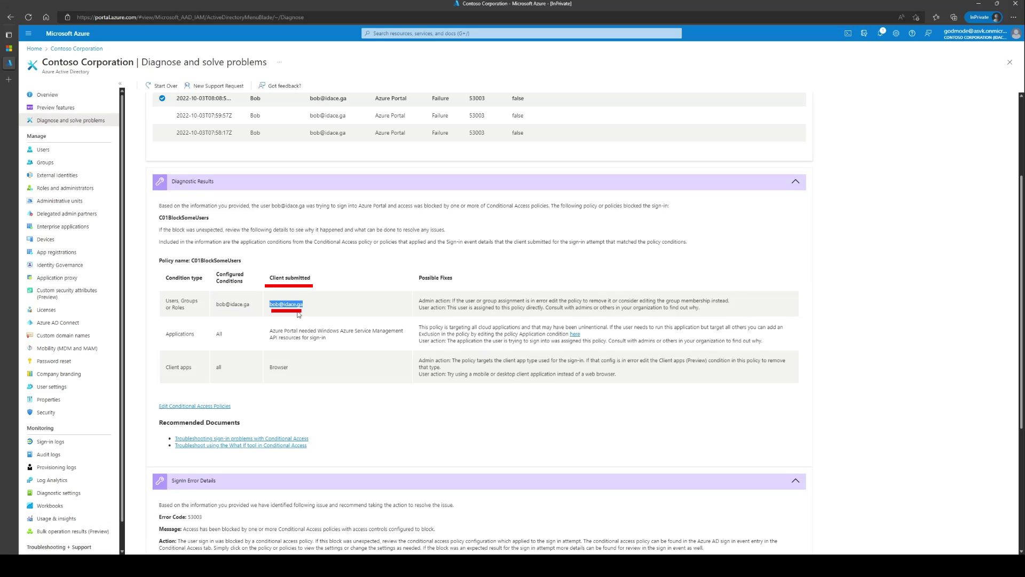
{"action": "left_click", "coordinate": [272, 330]}
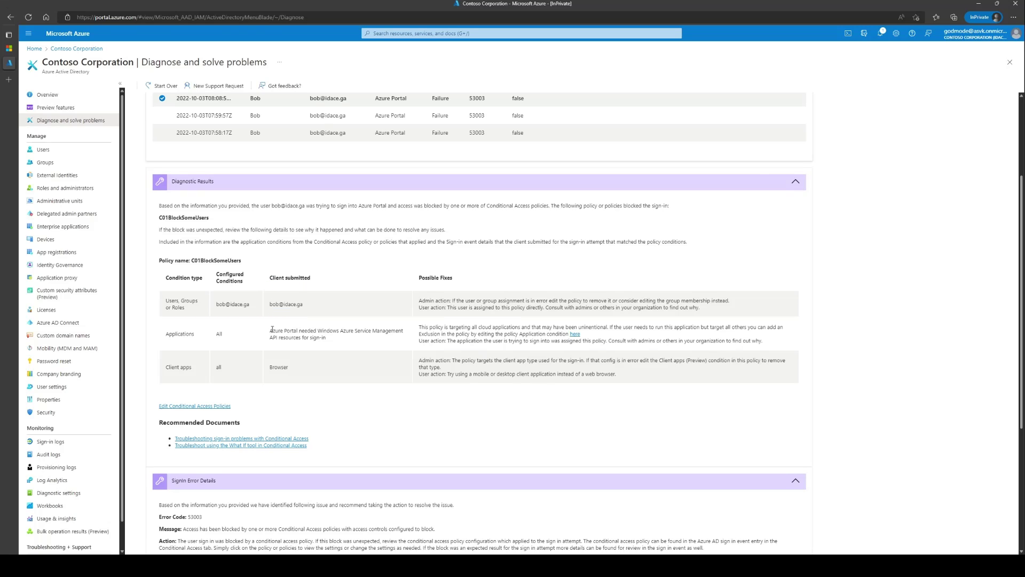
{"action": "left_click_drag", "start_coordinate": [270, 330], "coordinate": [298, 327]}
{"action": "left_click_drag", "start_coordinate": [216, 332], "coordinate": [224, 334]}
{"action": "left_click", "coordinate": [271, 329]}
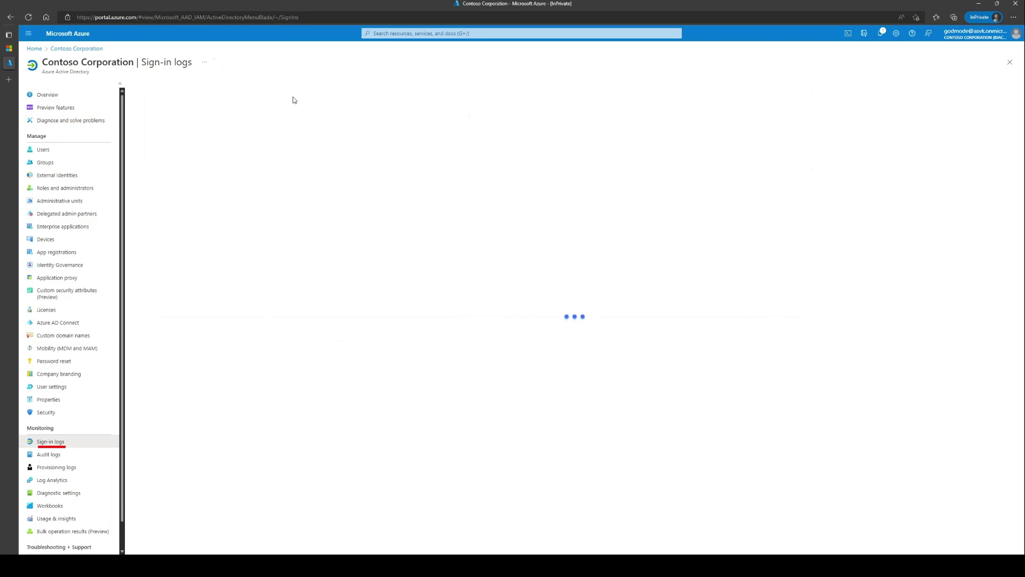
Filter the sign-in logs by the diagnostic's correlation ID.
{"action": "left_click", "coordinate": [355, 124]}
{"action": "left_click", "coordinate": [359, 229]}
{"action": "left_click", "coordinate": [360, 271]}
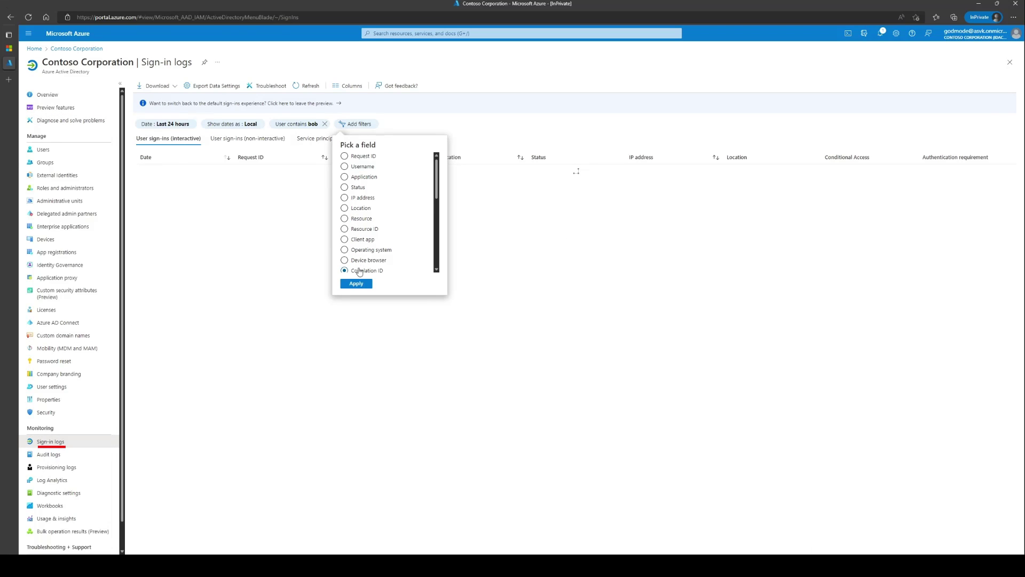
{"action": "left_click", "coordinate": [356, 283]}
{"action": "type", "text": "17f6ccc2-7040-4aac-9b1c-eb37be67e12d"}
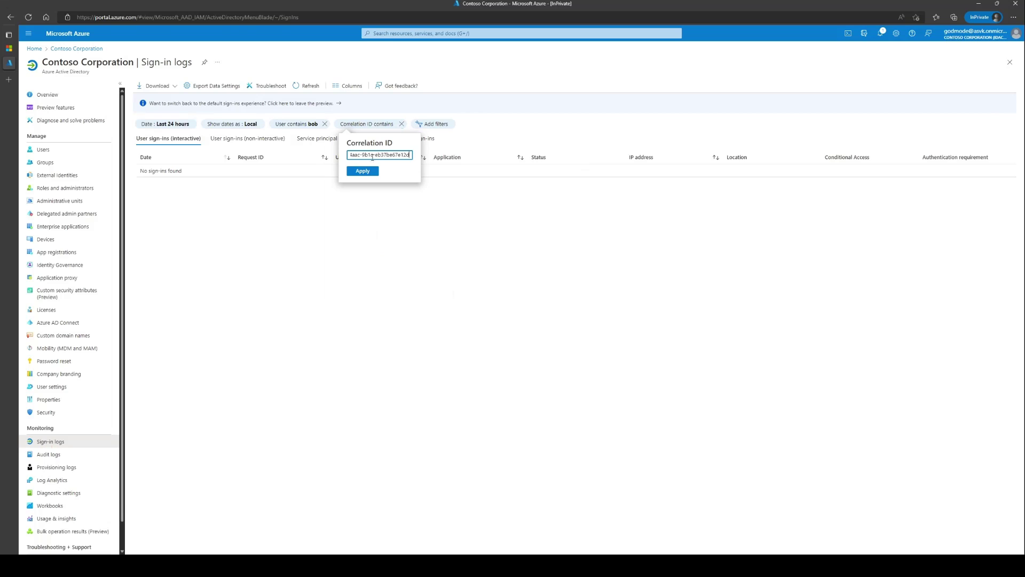
{"action": "left_click", "coordinate": [363, 171]}
Widen the date range to Last 1 month and open the 1:38:53 PM failed sign-in.
{"action": "left_click", "coordinate": [187, 127]}
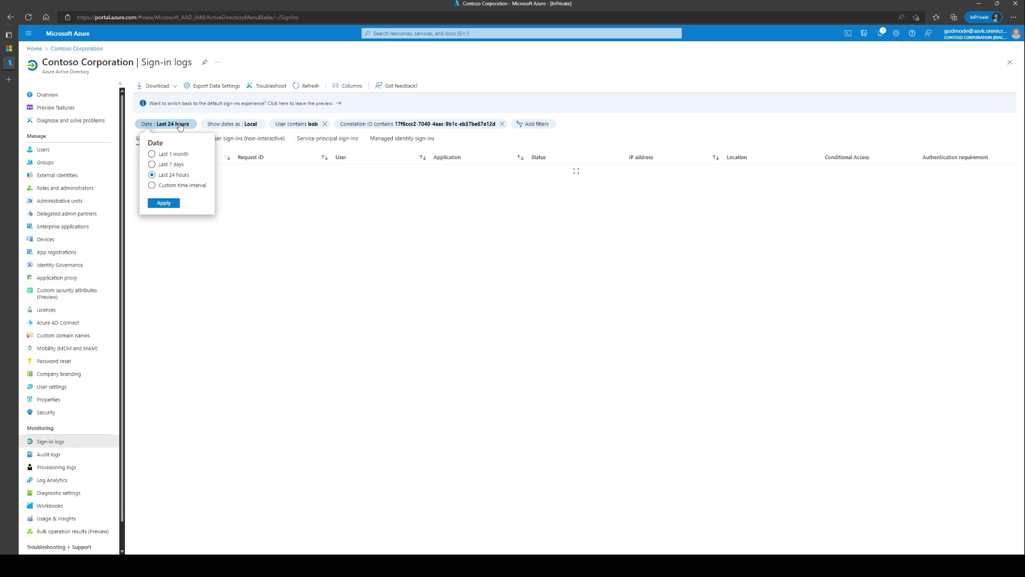
{"action": "left_click", "coordinate": [173, 155]}
{"action": "left_click", "coordinate": [180, 204]}
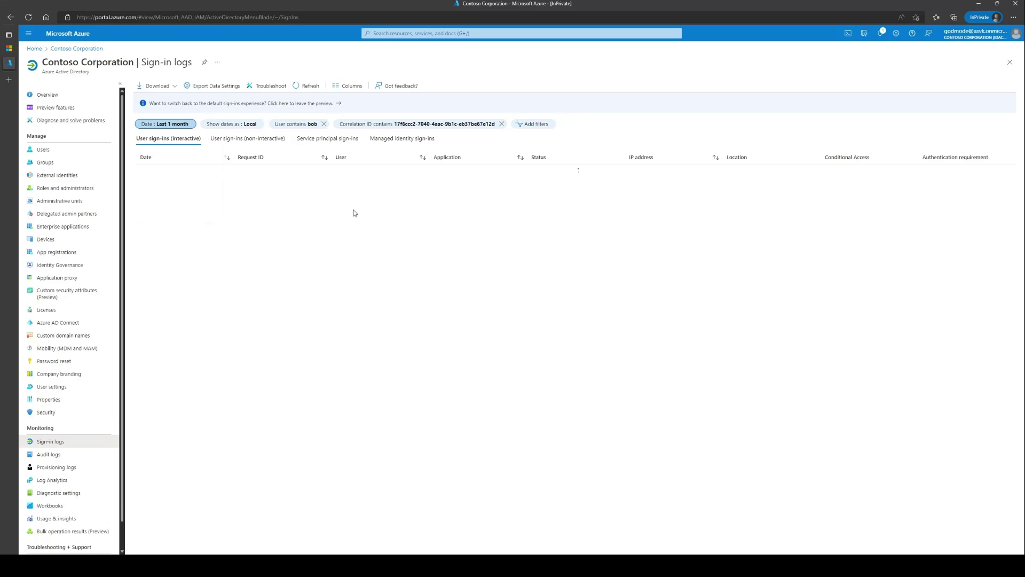
{"action": "left_click", "coordinate": [354, 170]}
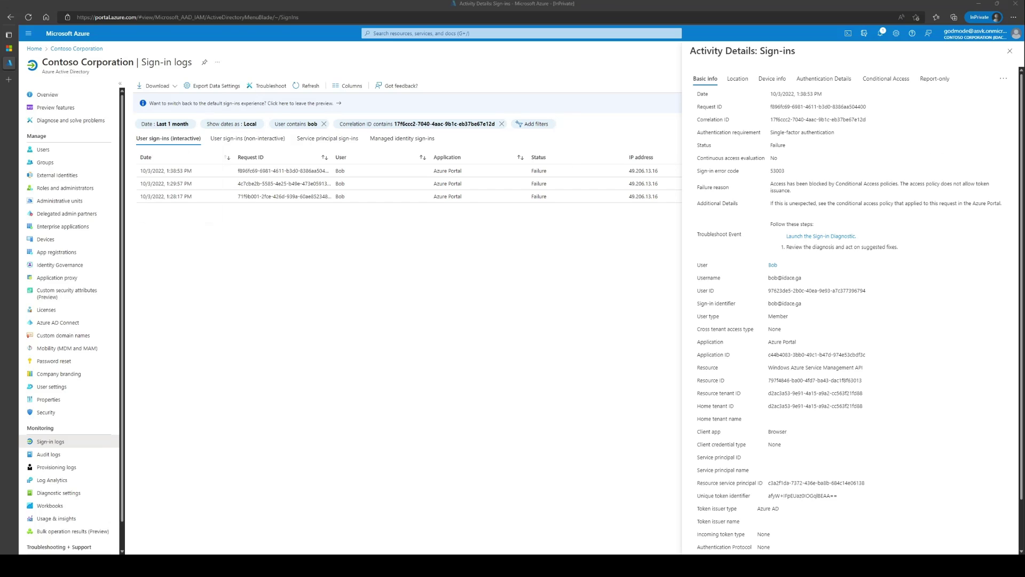
View the sign-in's Conditional Access results and show the C01BlockSomeUsers policy details.
{"action": "left_click", "coordinate": [420, 173]}
{"action": "left_click", "coordinate": [879, 80]}
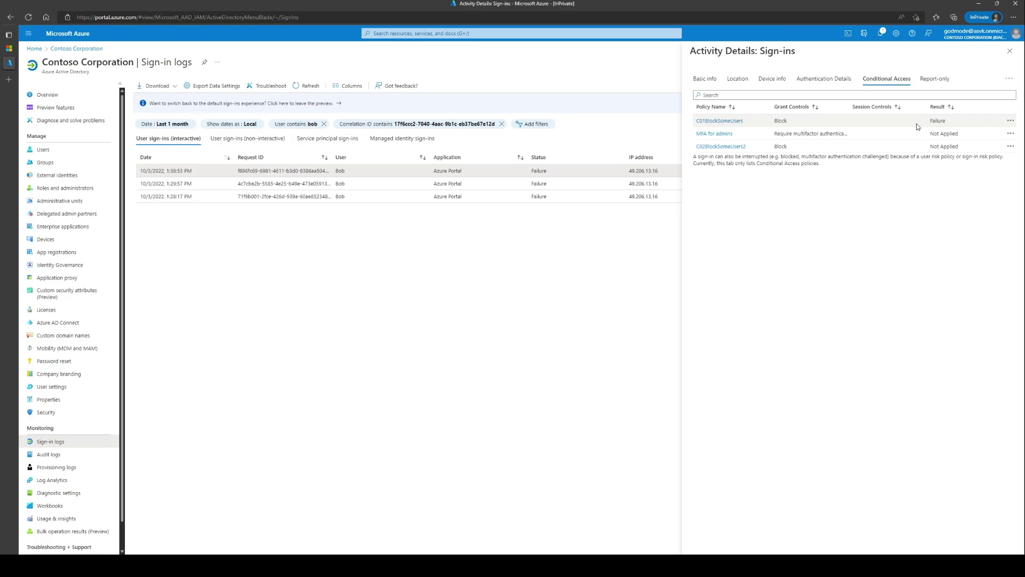
{"action": "left_click", "coordinate": [1010, 121]}
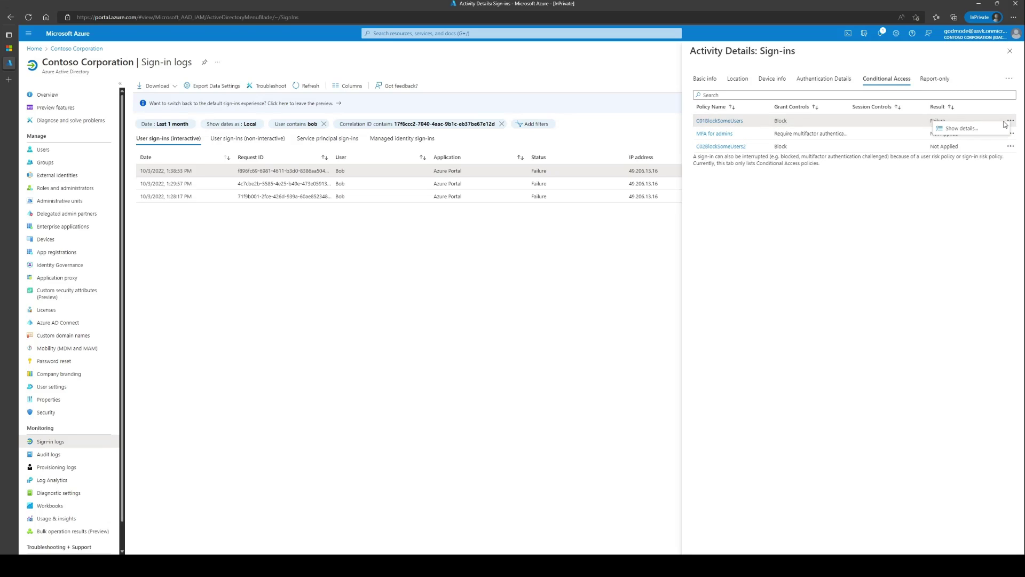
{"action": "left_click", "coordinate": [963, 127]}
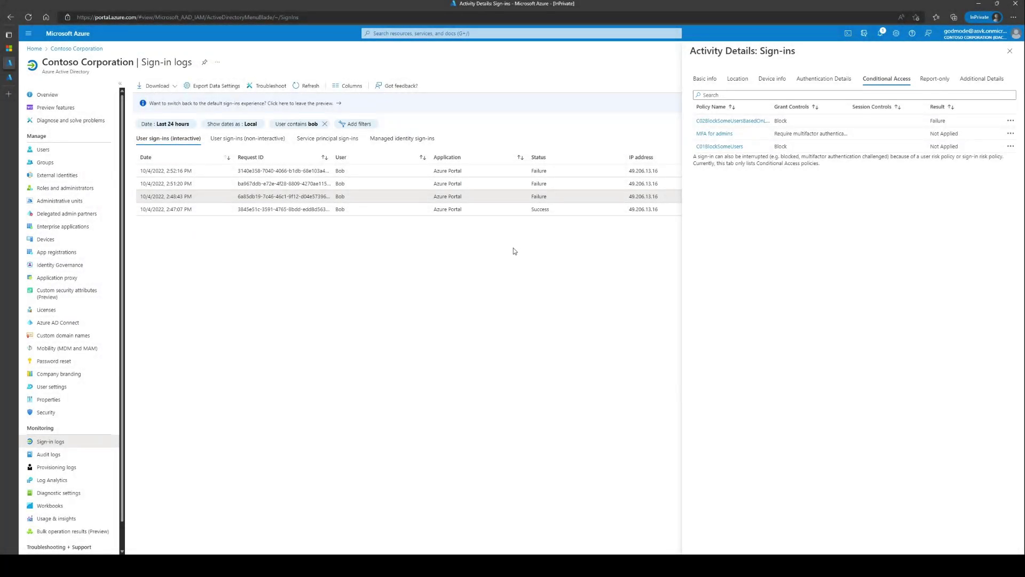
Show the failing policy's details, then the device-platform policy's details for the 2:52:16 PM sign-in.
{"action": "left_click", "coordinate": [1010, 126]}
{"action": "left_click", "coordinate": [993, 132]}
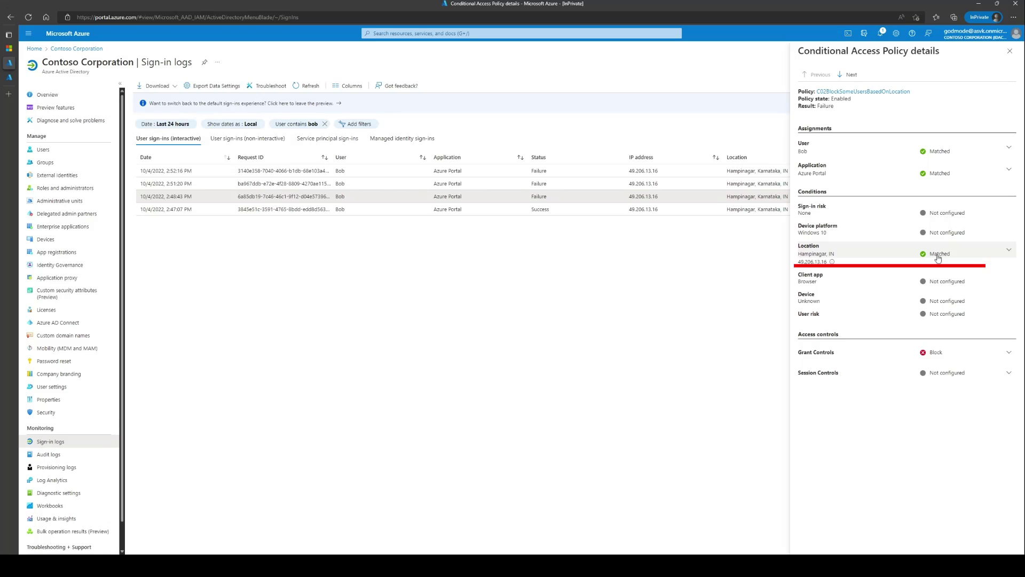
{"action": "left_click", "coordinate": [485, 171]}
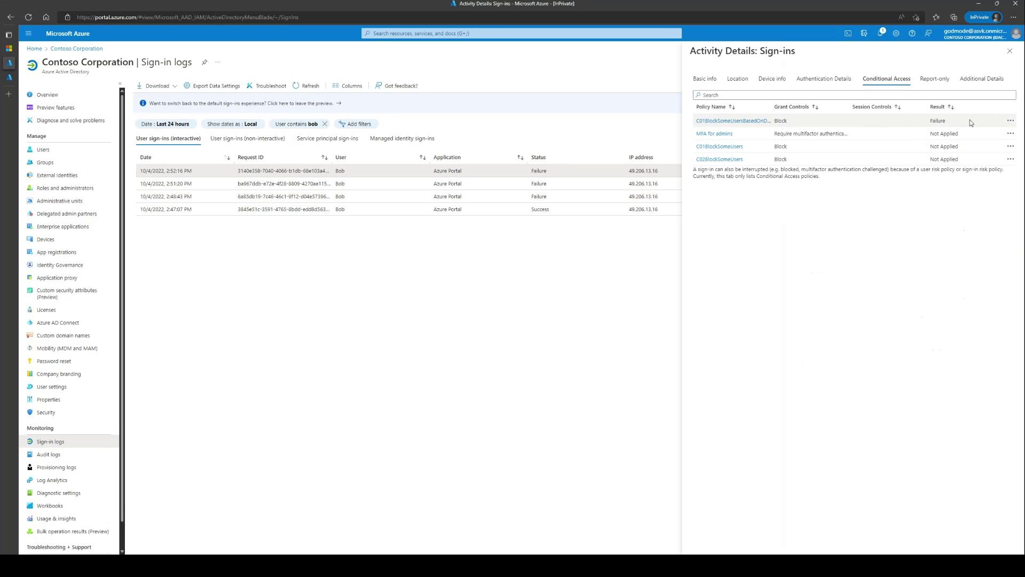
{"action": "left_click", "coordinate": [1010, 121]}
{"action": "left_click", "coordinate": [986, 130]}
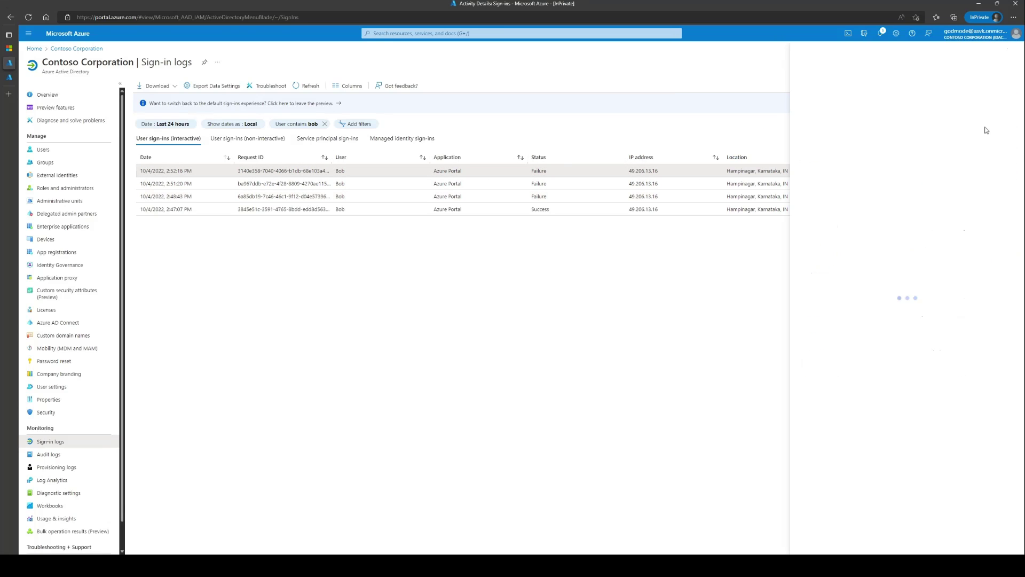